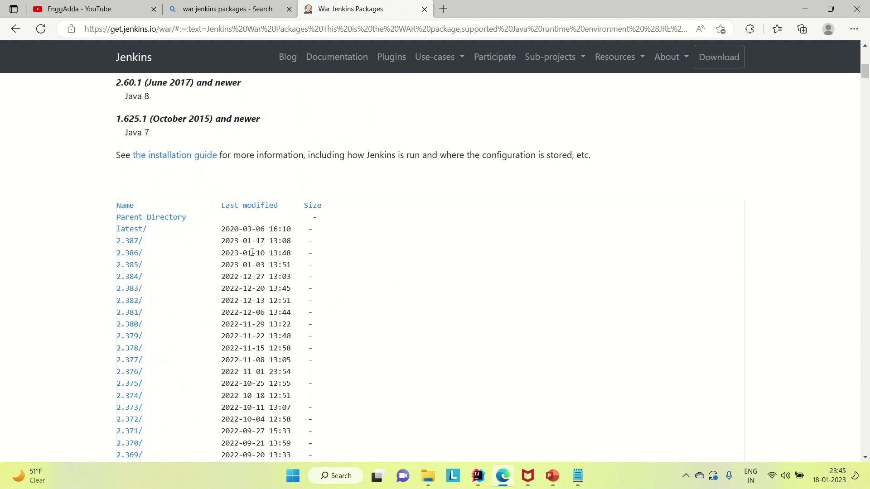
- Start downloading jenkins.war from the 2.387 release folder and pause the download
{"action": "left_click", "coordinate": [129, 241]}
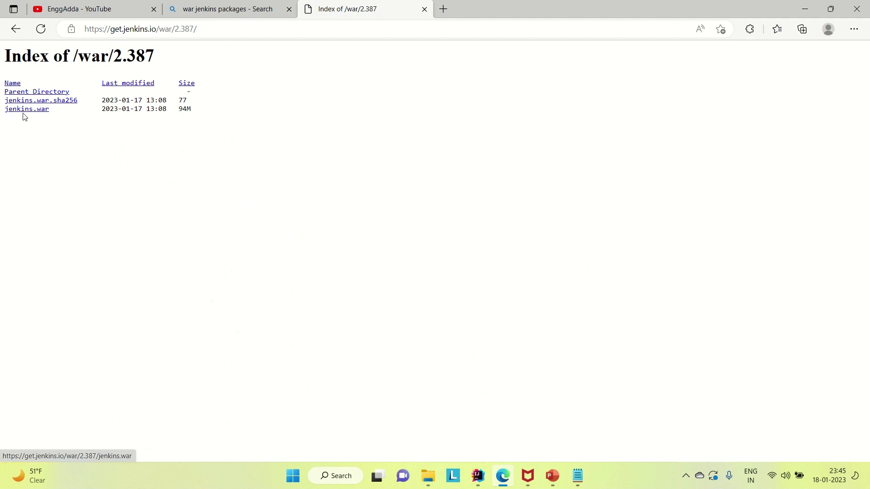
{"action": "left_click", "coordinate": [25, 116]}
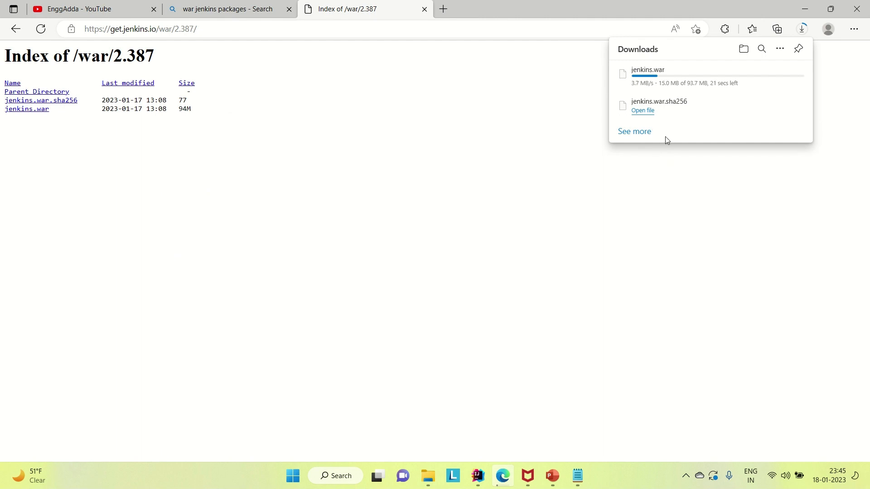
{"action": "mouse_move", "coordinate": [670, 90]}
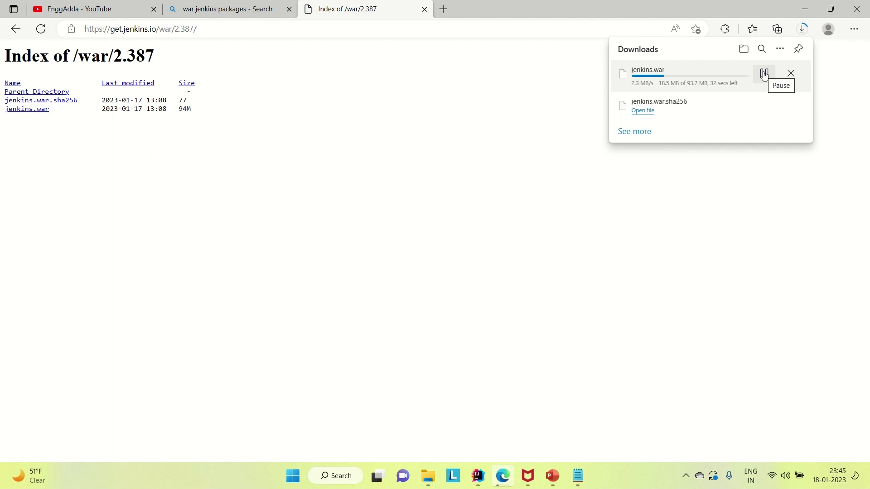
{"action": "left_click", "coordinate": [764, 74]}
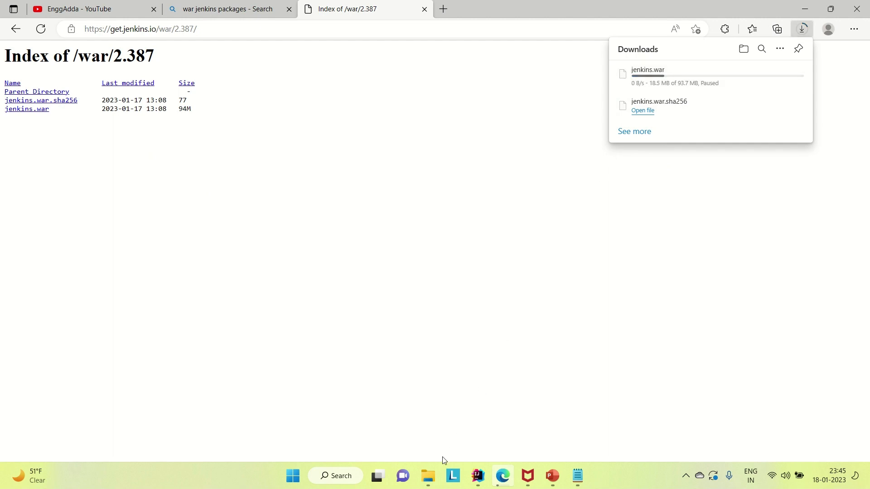
- Switch to the JenkinsWarFile folder in File Explorer and open a Command Prompt there, positioned so that jenkins.war stays visible
{"action": "left_click", "coordinate": [429, 477]}
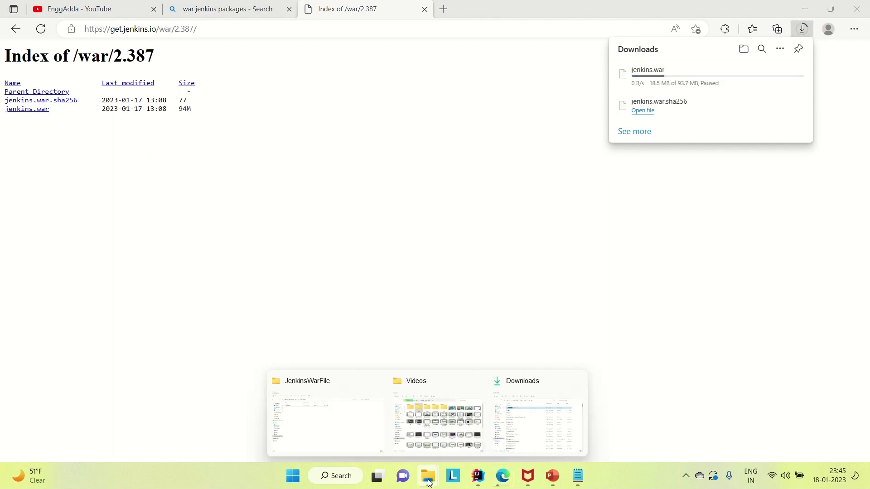
{"action": "left_click", "coordinate": [353, 421]}
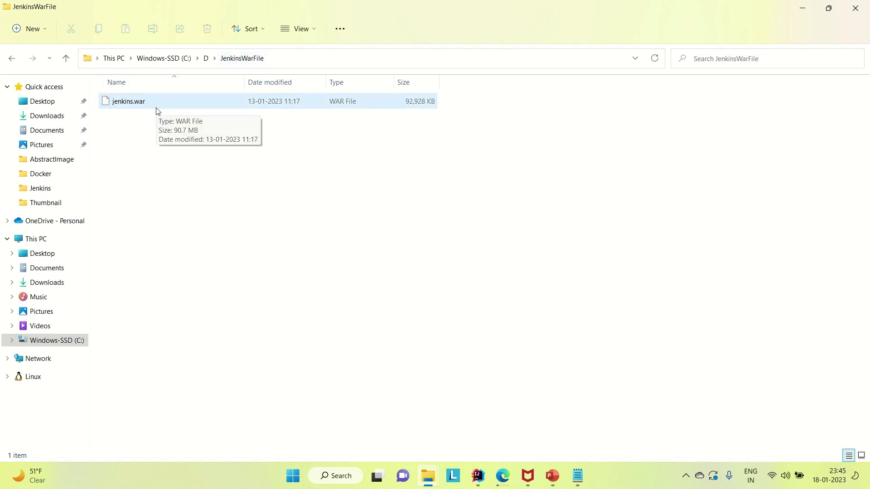
{"action": "left_click", "coordinate": [292, 59]}
{"action": "type", "text": "cmd"}
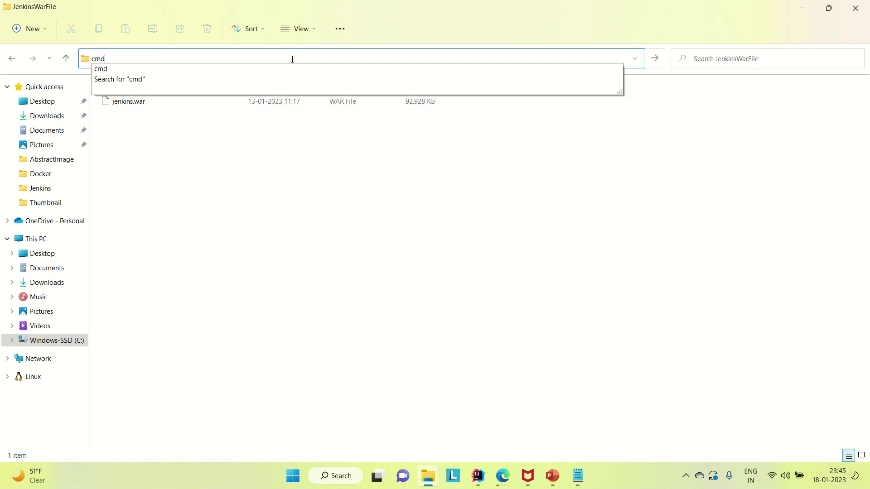
{"action": "key", "text": "Return"}
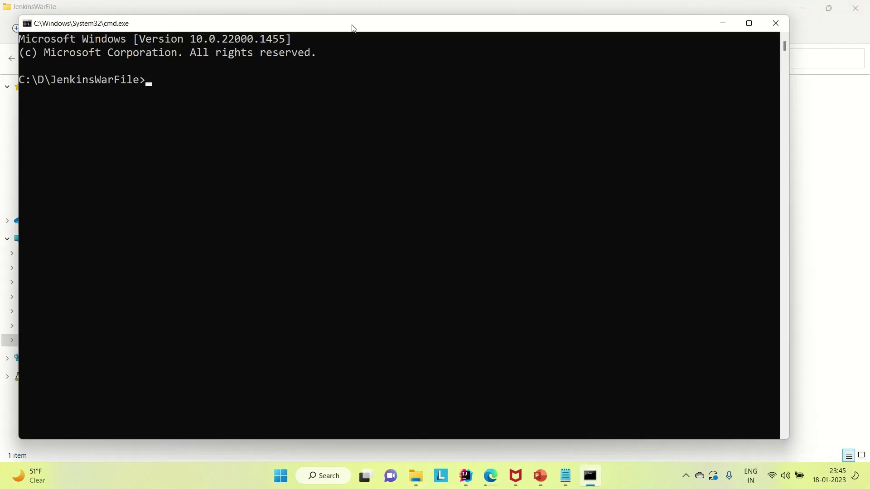
{"action": "left_click_drag", "start_coordinate": [352, 27], "coordinate": [425, 144]}
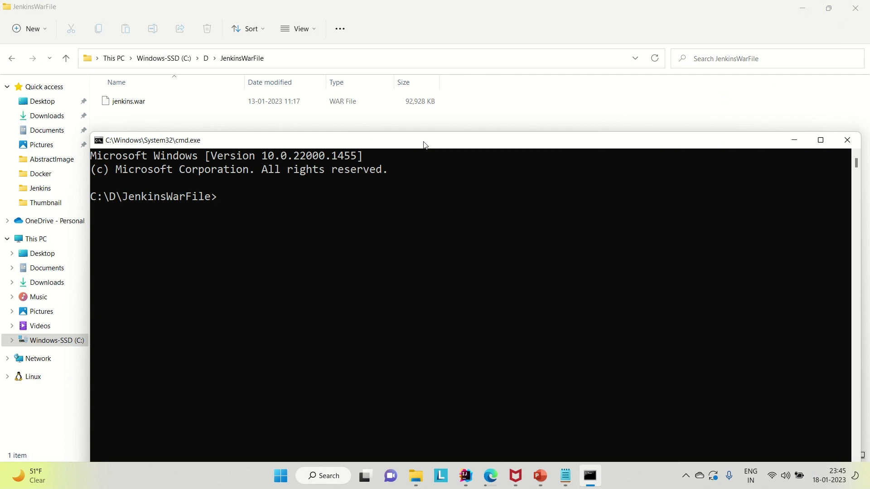
- Start Jenkins with the command java -jar jenkins.war and maximize the Command Prompt window
{"action": "type", "text": "java -jar jenkins"}
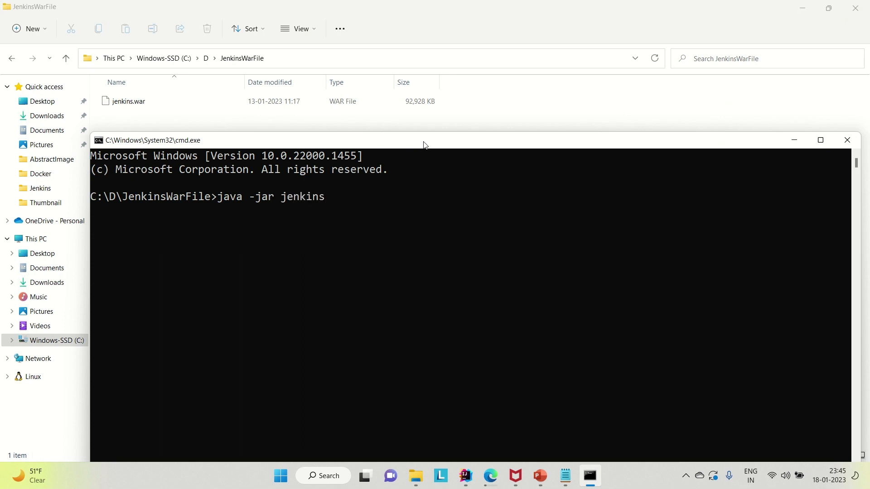
{"action": "type", "text": ".war"}
{"action": "key", "text": "Return"}
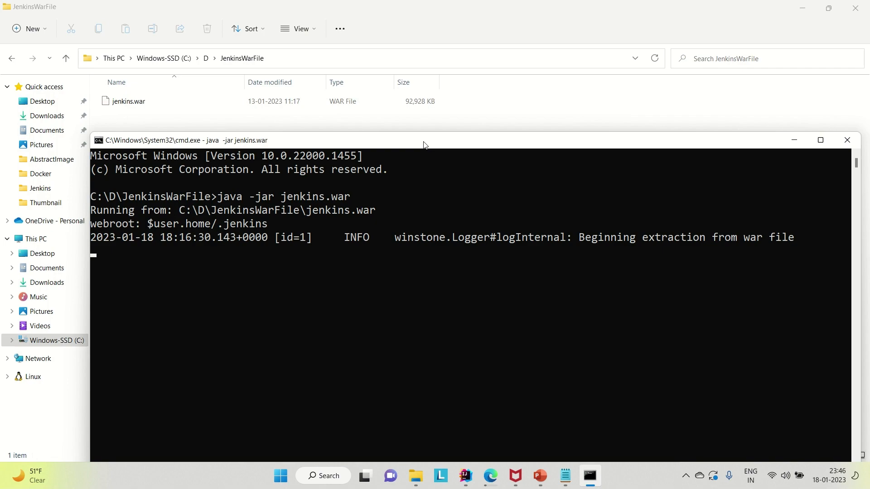
{"action": "left_click", "coordinate": [822, 146]}
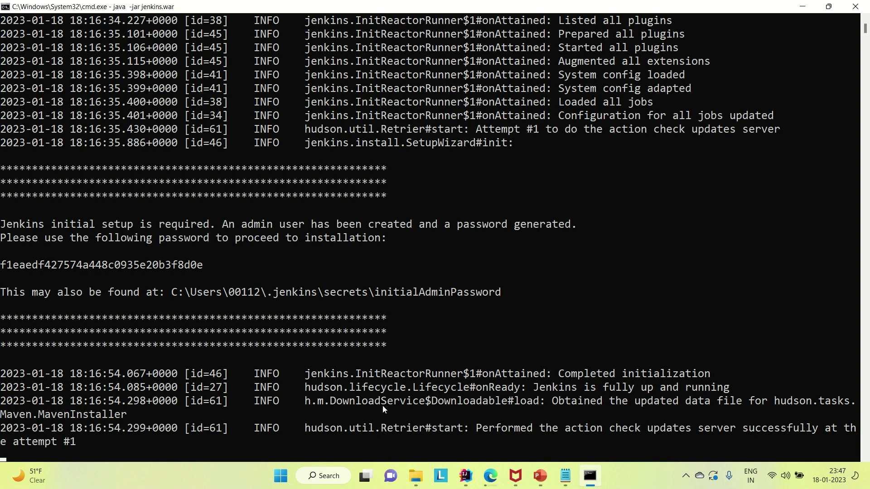
{"action": "left_click", "coordinate": [489, 480]}
{"action": "left_click", "coordinate": [442, 9]}
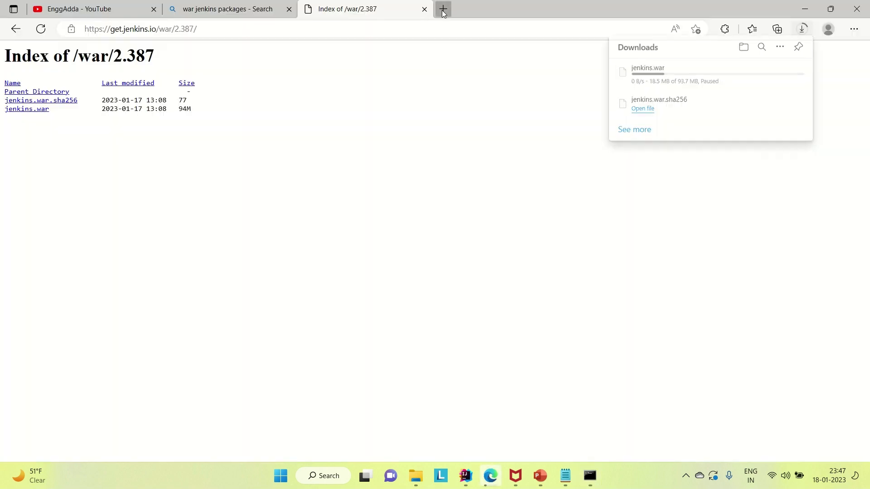
{"action": "type", "text": "htt"}
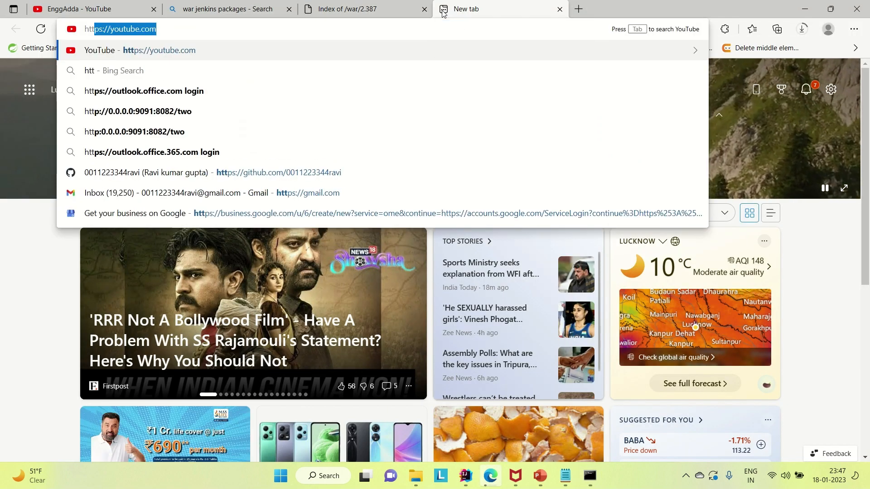
{"action": "type", "text": "p://local"}
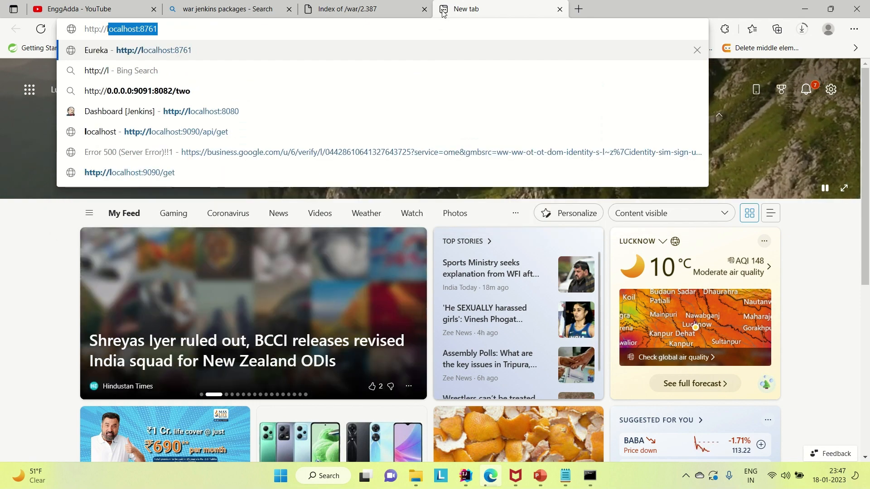
{"action": "key", "text": "Right"}
{"action": "key", "text": "BackSpace"}
{"action": "key", "text": "BackSpace"}
{"action": "key", "text": "BackSpace"}
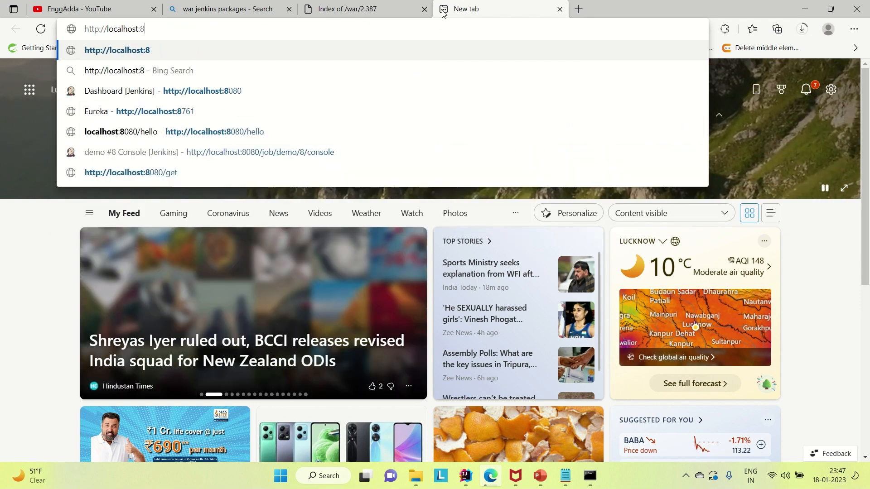
{"action": "type", "text": "080"}
{"action": "key", "text": "Return"}
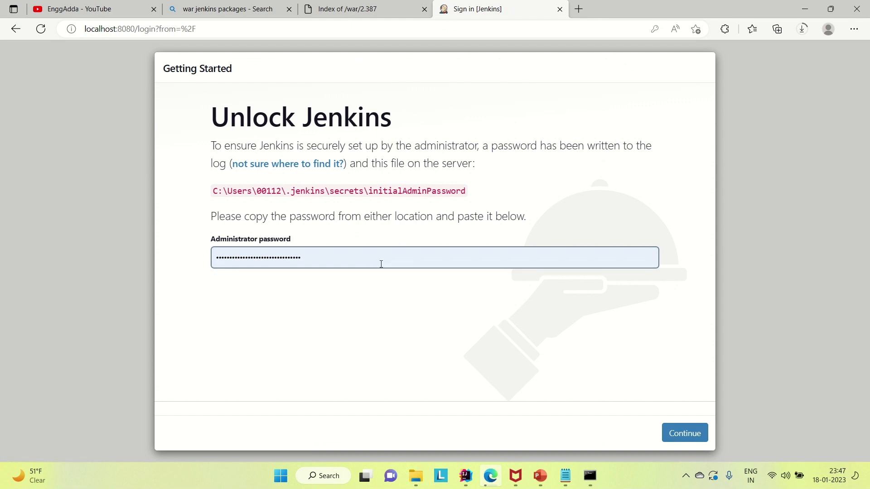
- Switch to the Command Prompt and copy the generated initial admin password from the Jenkins startup log
{"action": "left_click", "coordinate": [593, 482]}
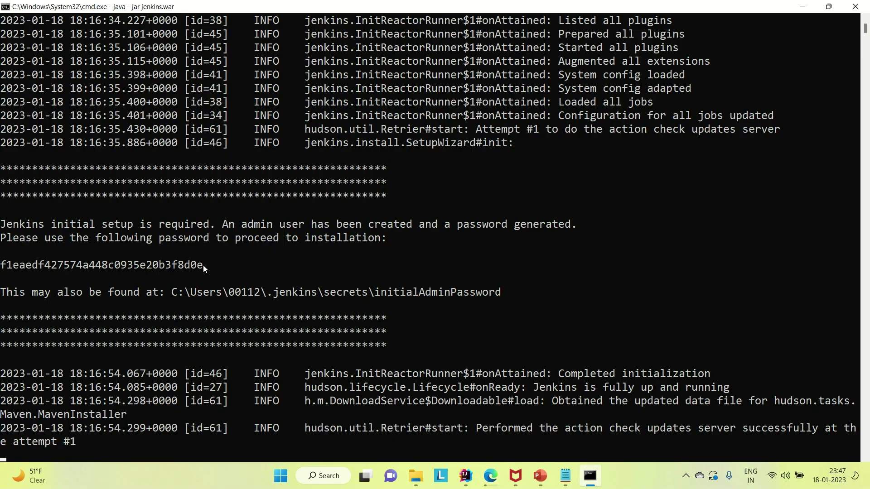
{"action": "left_click_drag", "start_coordinate": [204, 266], "coordinate": [1, 270]}
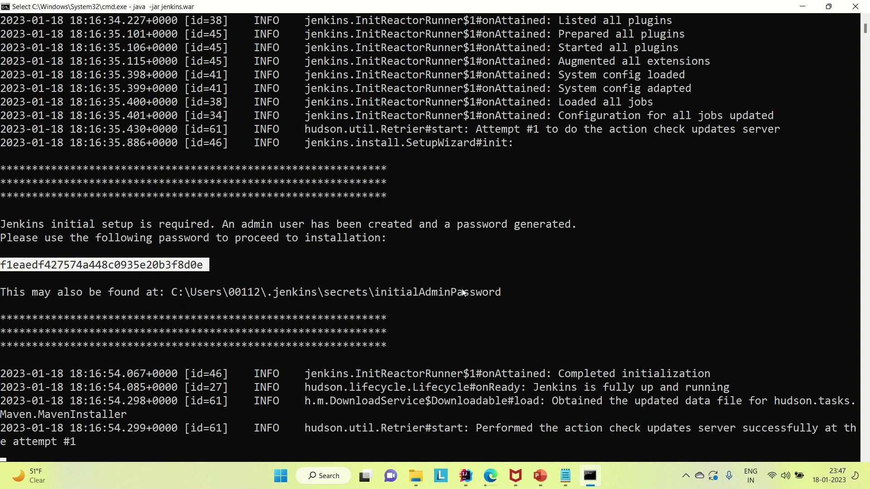
{"action": "left_click", "coordinate": [204, 266]}
{"action": "left_click", "coordinate": [200, 266]}
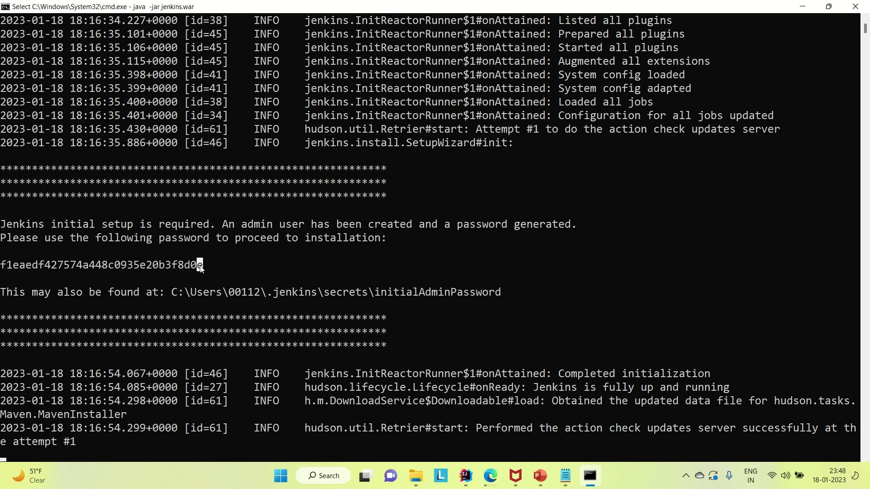
{"action": "left_click_drag", "start_coordinate": [201, 267], "coordinate": [3, 269]}
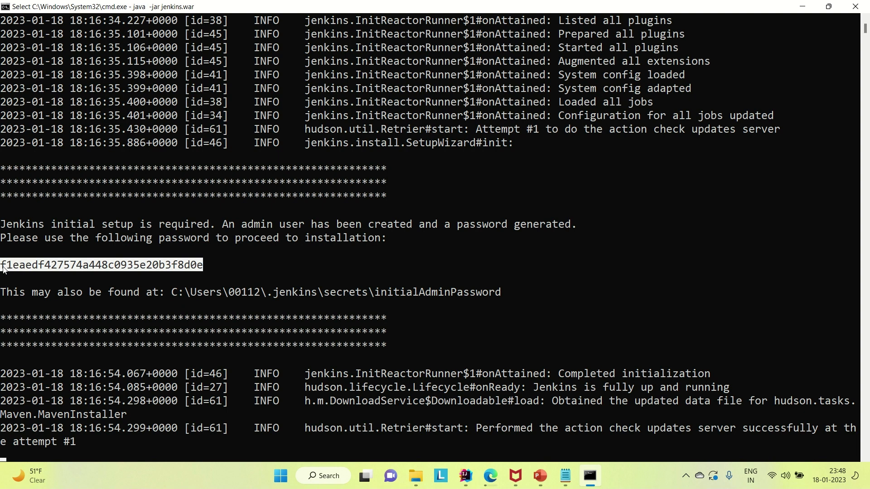
{"action": "key", "text": "ctrl+c"}
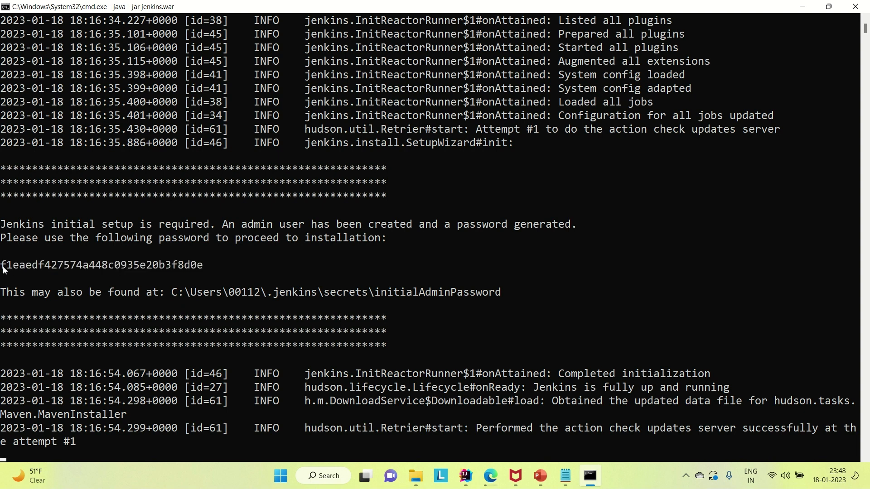
- Back in Edge, replace the prefilled administrator password with the copied one, unlock Jenkins and decline updating the saved browser password
{"action": "left_click", "coordinate": [494, 483]}
{"action": "left_click", "coordinate": [314, 249]}
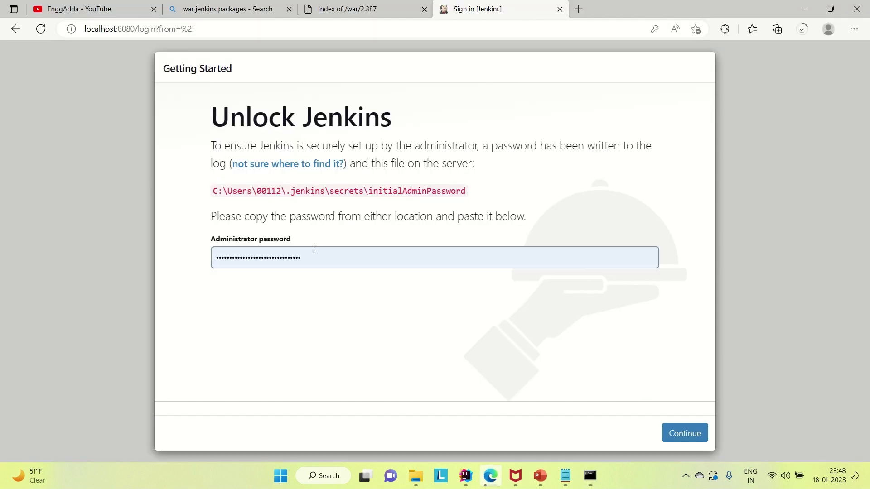
{"action": "double_click", "coordinate": [309, 256]}
{"action": "key", "text": "BackSpace"}
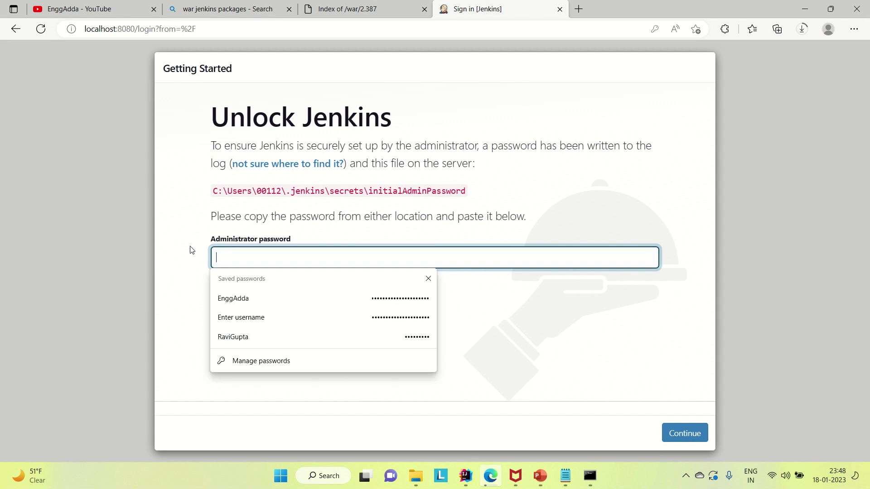
{"action": "key", "text": "ctrl+v"}
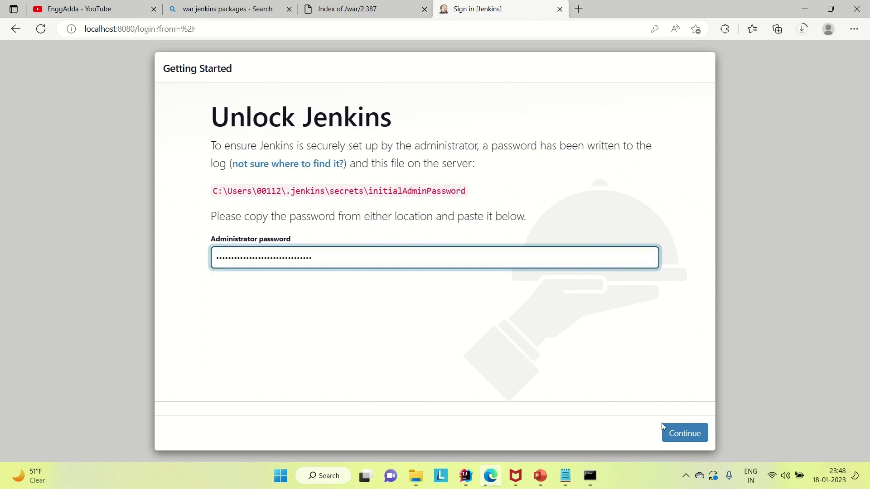
{"action": "left_click", "coordinate": [681, 434]}
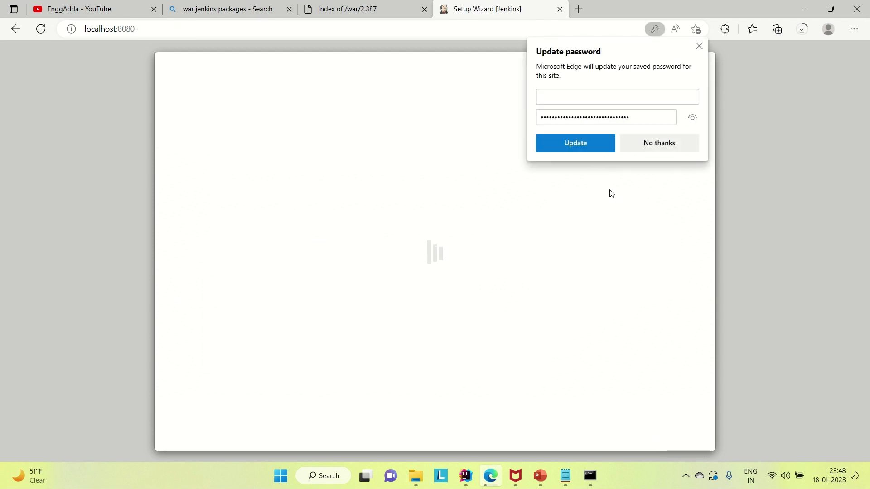
{"action": "left_click", "coordinate": [664, 148]}
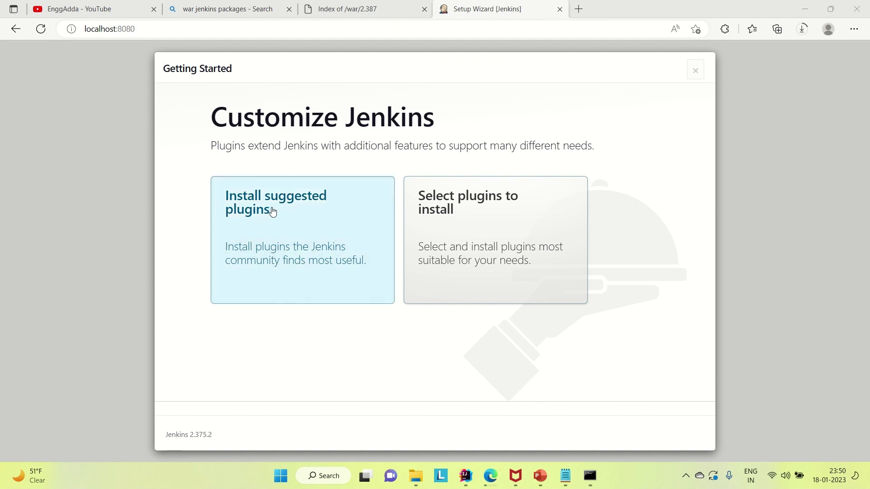
- Install the suggested plugins and continue the setup without the failed ones
{"action": "left_click", "coordinate": [272, 212]}
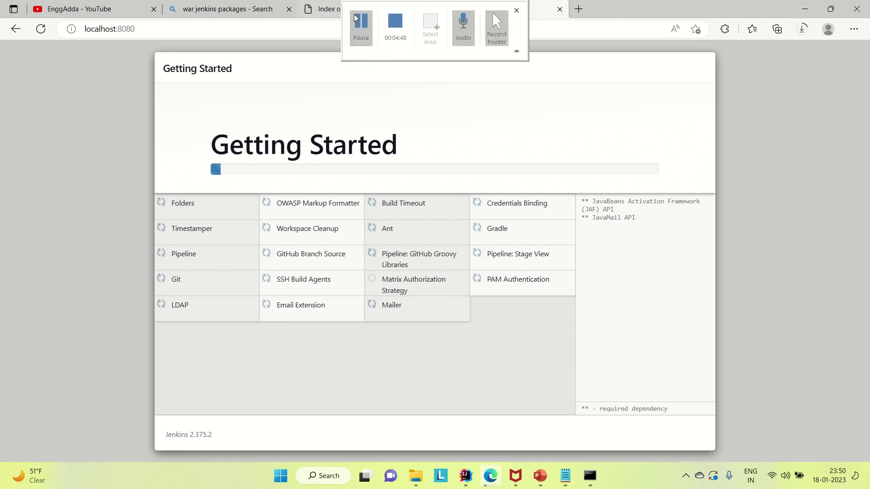
{"action": "left_click", "coordinate": [355, 17]}
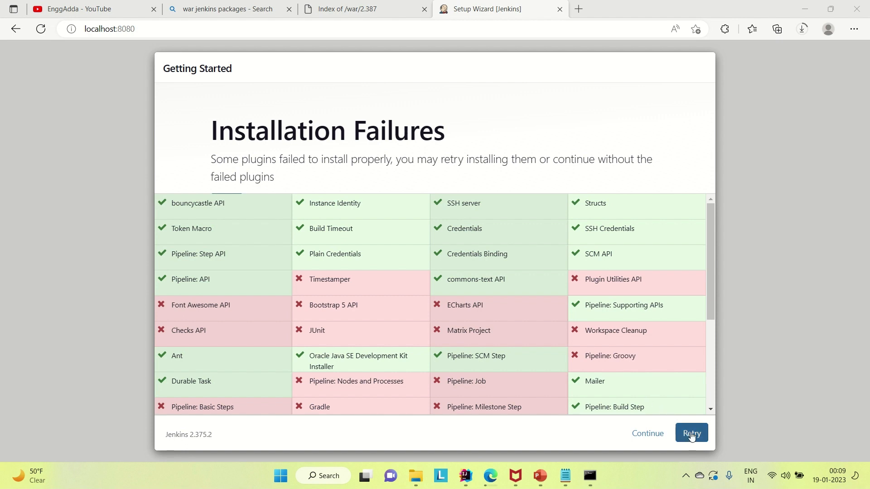
{"action": "left_click", "coordinate": [647, 434]}
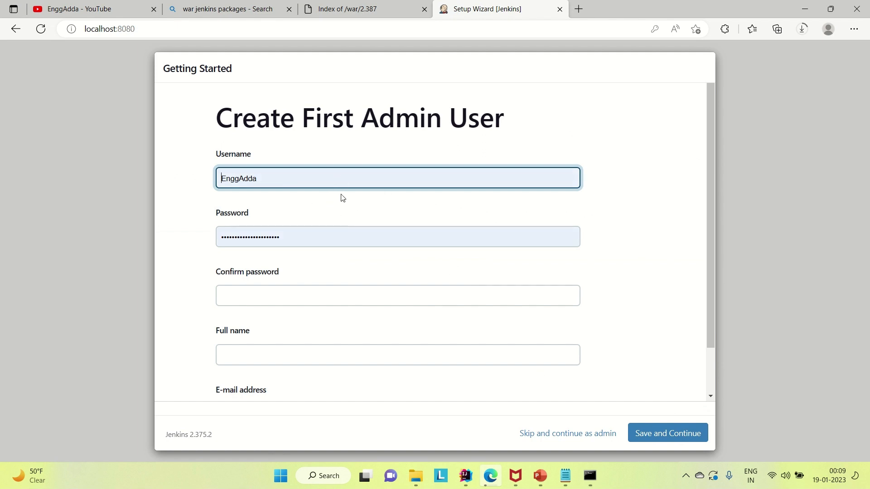
- Replace the prefilled password of the first admin user with the account password and enter it again as confirmation
{"action": "double_click", "coordinate": [307, 237]}
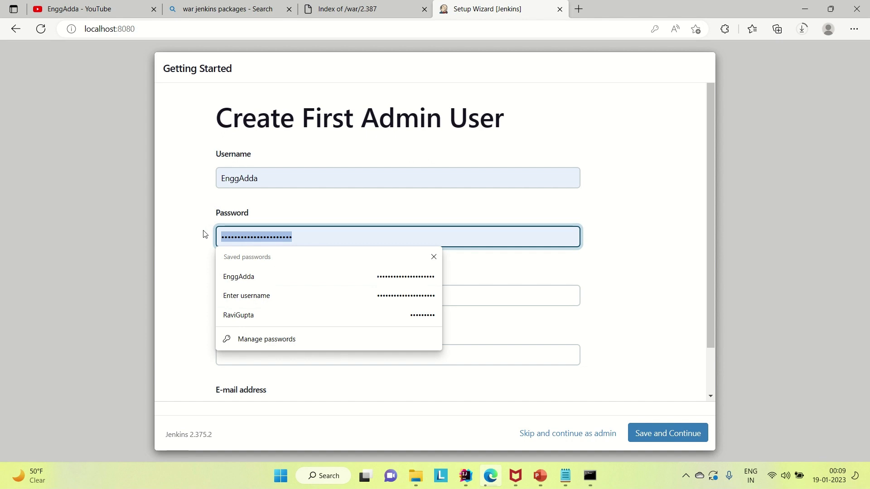
{"action": "type", "text": "•••••••••••"}
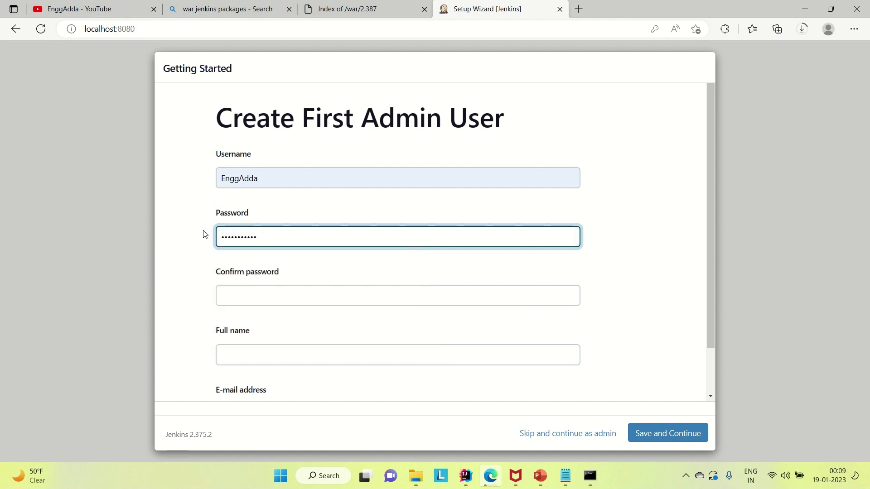
{"action": "type", "text": "•••••••••••"}
{"action": "key", "text": "Tab"}
{"action": "type", "text": "••••••••"}
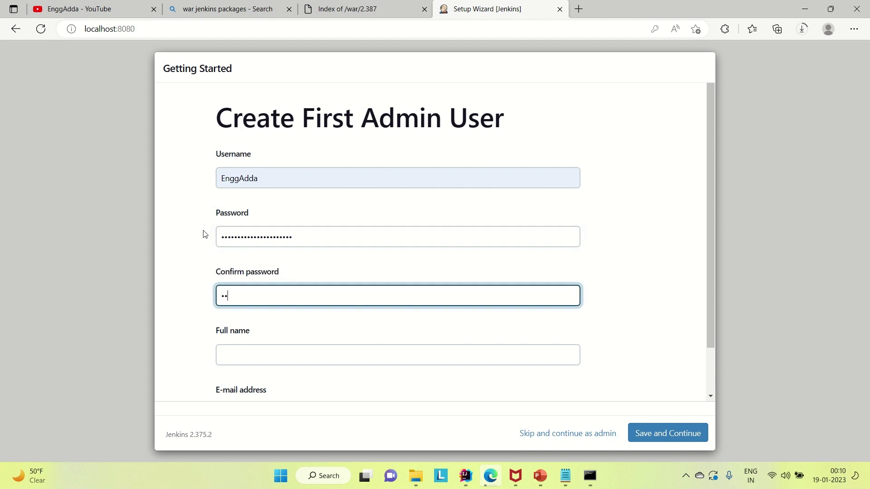
{"action": "type", "text": "•••••••••••••"}
- Fill in the first admin user's full name and pick the matching saved e-mail address
{"action": "left_click", "coordinate": [273, 354]}
{"action": "scroll", "coordinate": [273, 355], "scroll_direction": "down", "scroll_amount": 1}
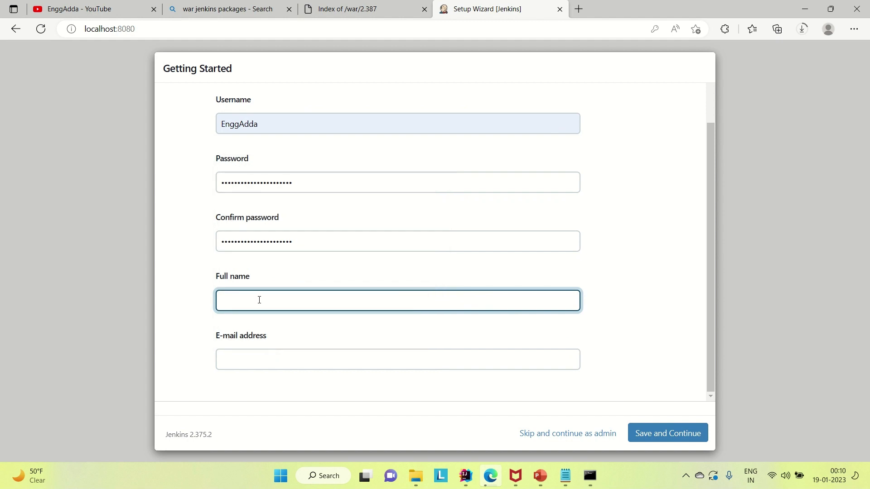
{"action": "type", "text": "Rav"}
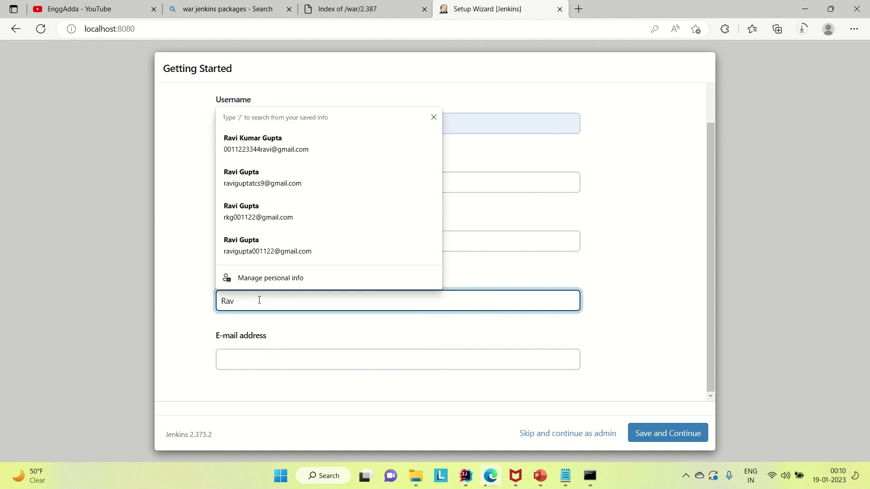
{"action": "type", "text": "i"}
{"action": "key", "text": "BackSpace"}
{"action": "key", "text": "BackSpace"}
{"action": "type", "text": "Engg"}
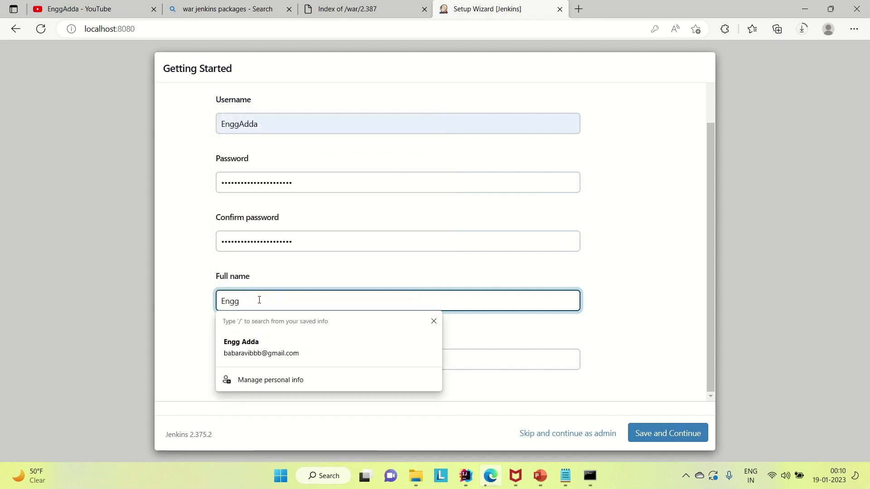
{"action": "type", "text": " Adda"}
{"action": "left_click", "coordinate": [208, 304]}
{"action": "left_click", "coordinate": [253, 361]}
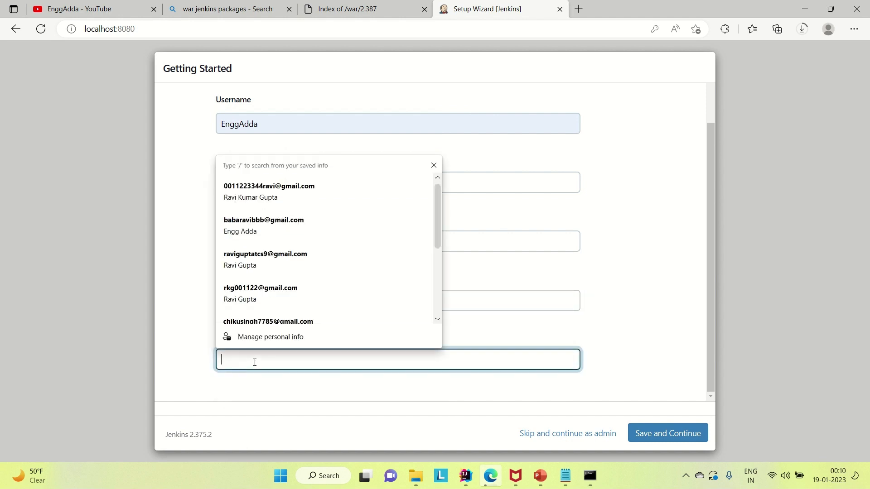
{"action": "left_click", "coordinate": [280, 216]}
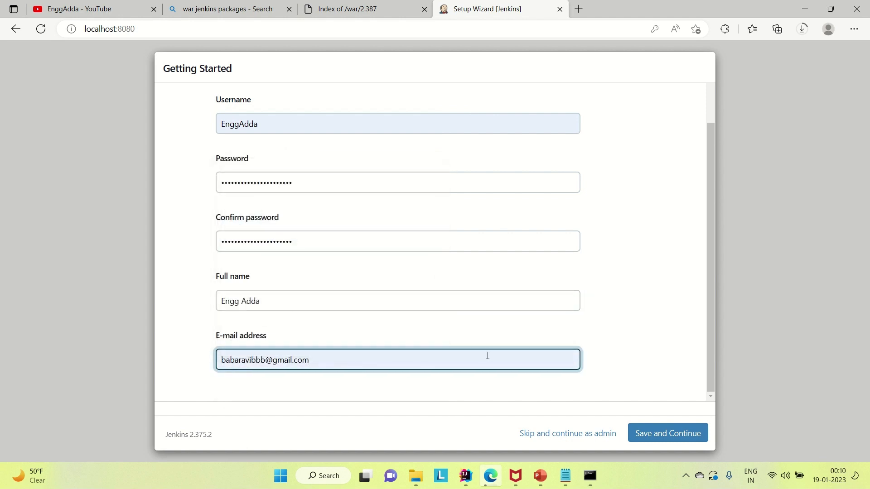
{"action": "left_click", "coordinate": [676, 438]}
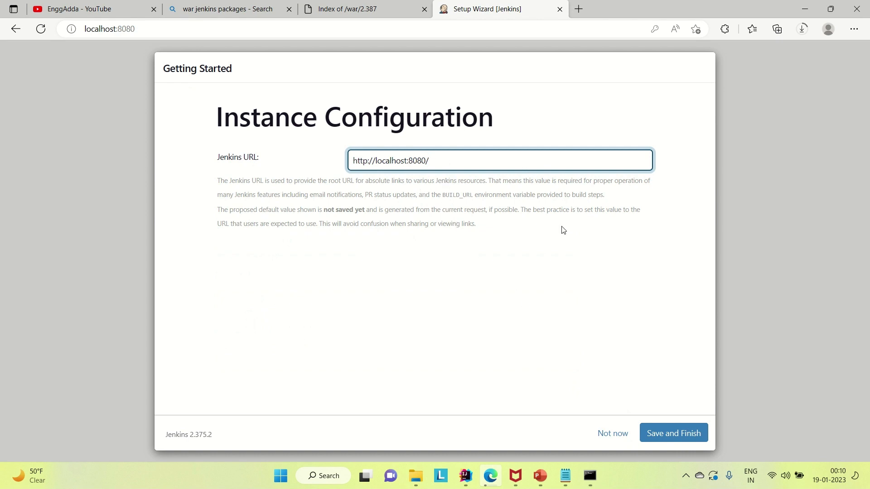
{"action": "left_click", "coordinate": [666, 442]}
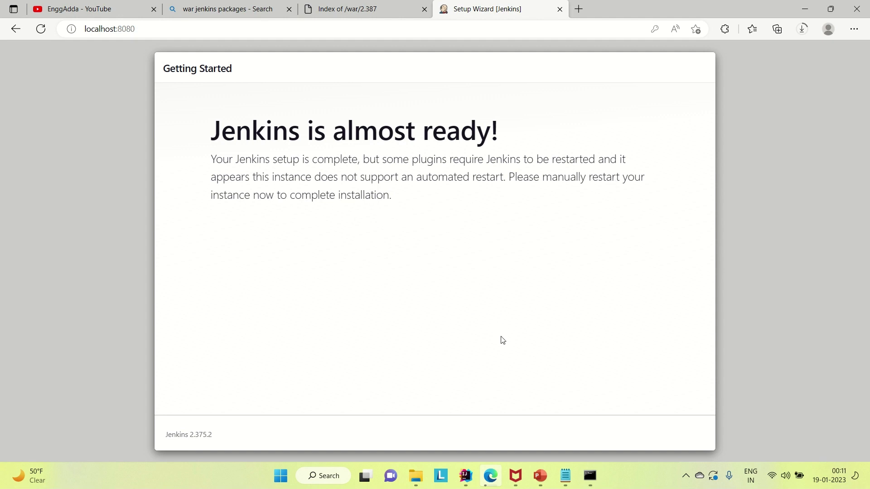
- Switch to the Command Prompt, stop the running Jenkins process and start it again with java -jar jenkins.war
{"action": "left_click", "coordinate": [586, 482]}
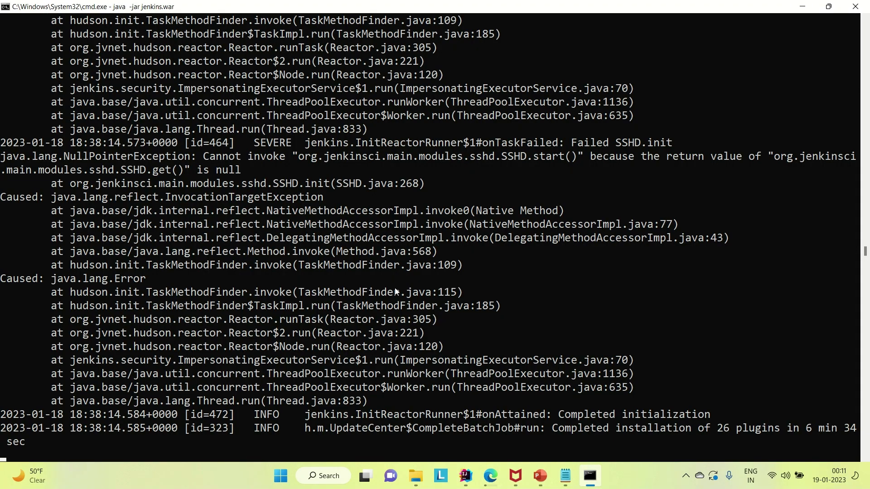
{"action": "scroll", "coordinate": [372, 284], "scroll_direction": "down", "scroll_amount": 5}
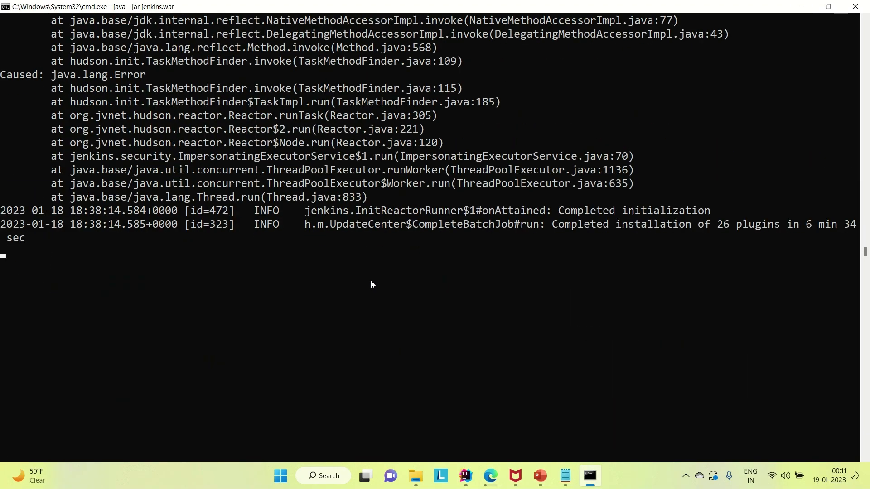
{"action": "key", "text": "ctrl+c"}
{"action": "scroll", "coordinate": [371, 281], "scroll_direction": "down", "scroll_amount": 5}
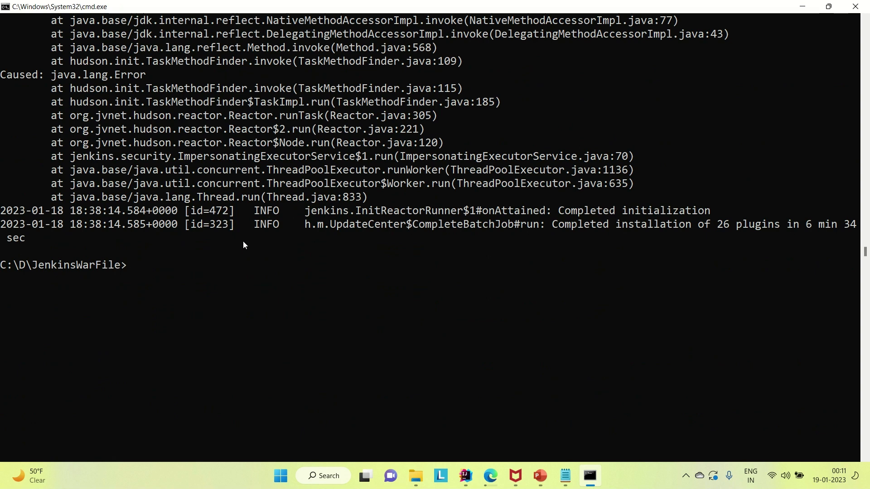
{"action": "key", "text": "Up"}
{"action": "key", "text": "Return"}
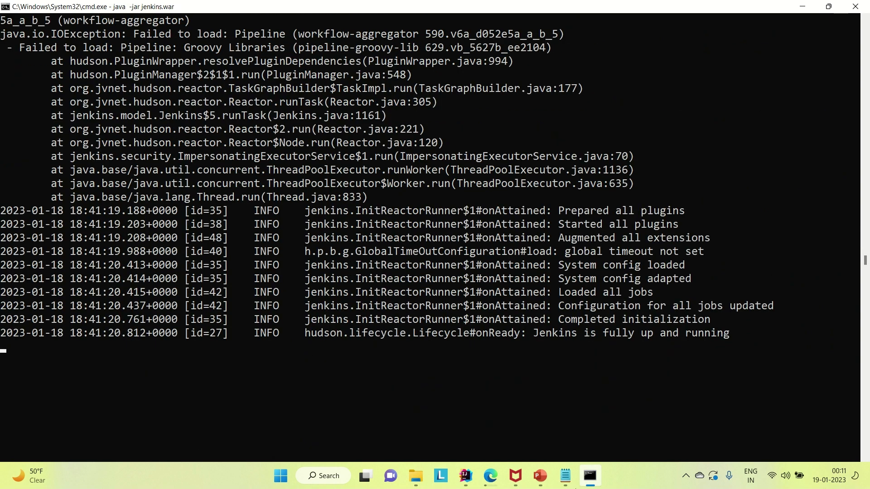
- Back in Edge, reload the Jenkins page and sign in with the prefilled admin credentials
{"action": "left_click", "coordinate": [491, 475]}
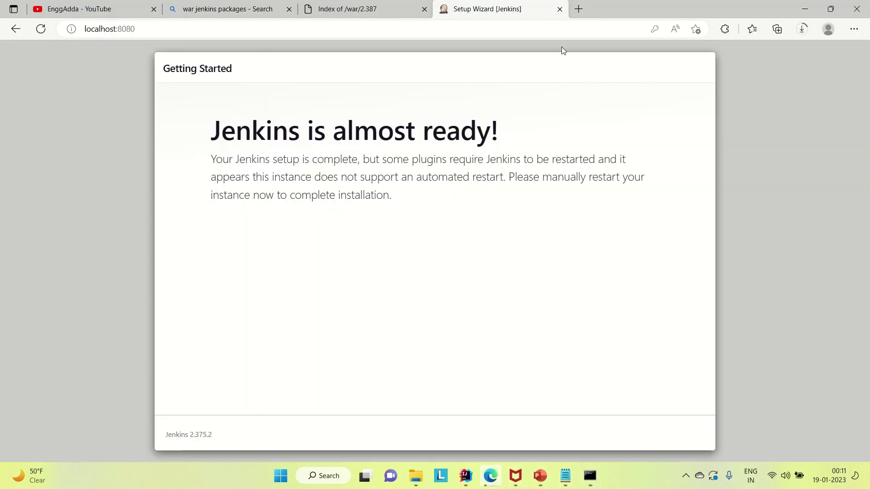
{"action": "left_click", "coordinate": [43, 32]}
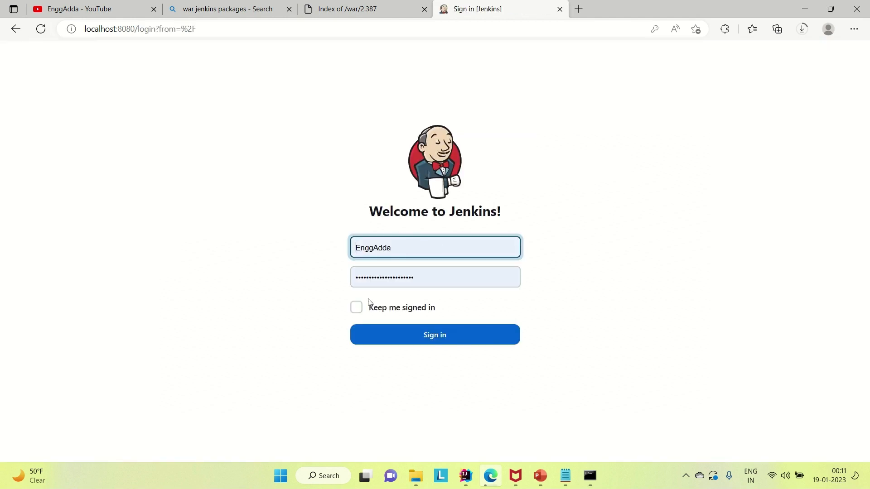
{"action": "left_click", "coordinate": [408, 335]}
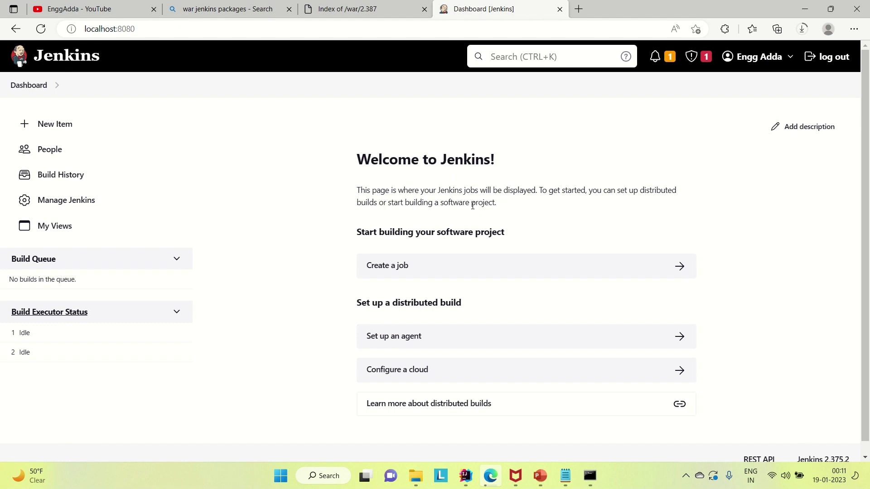
- Go to the available plugins in the Jenkins plugin management and search for "git"
{"action": "left_click", "coordinate": [47, 204]}
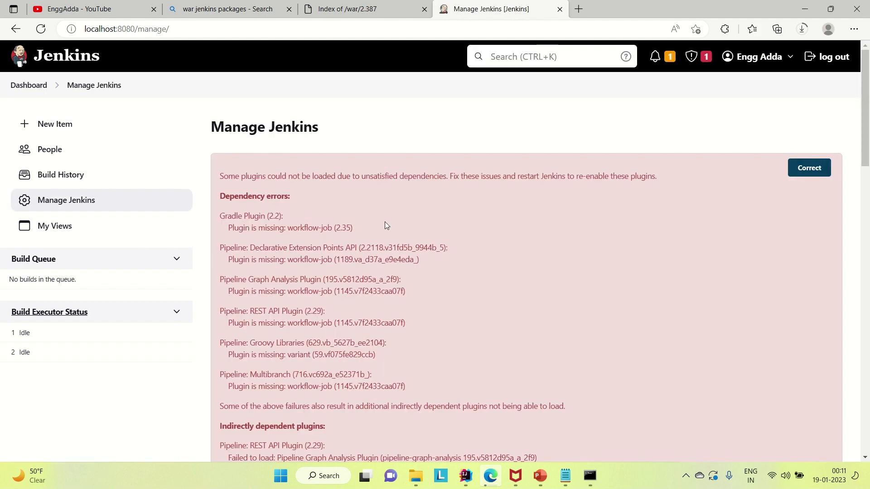
{"action": "scroll", "coordinate": [413, 243], "scroll_direction": "down", "scroll_amount": 7}
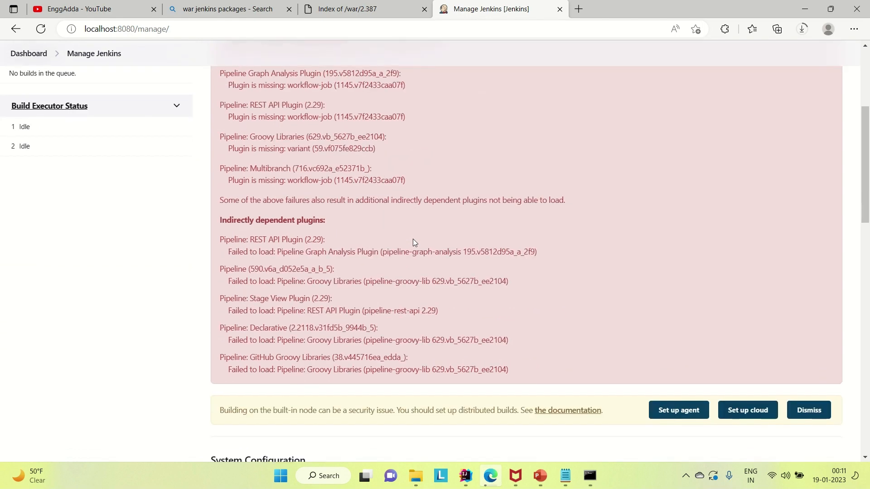
{"action": "scroll", "coordinate": [413, 242], "scroll_direction": "down", "scroll_amount": 2}
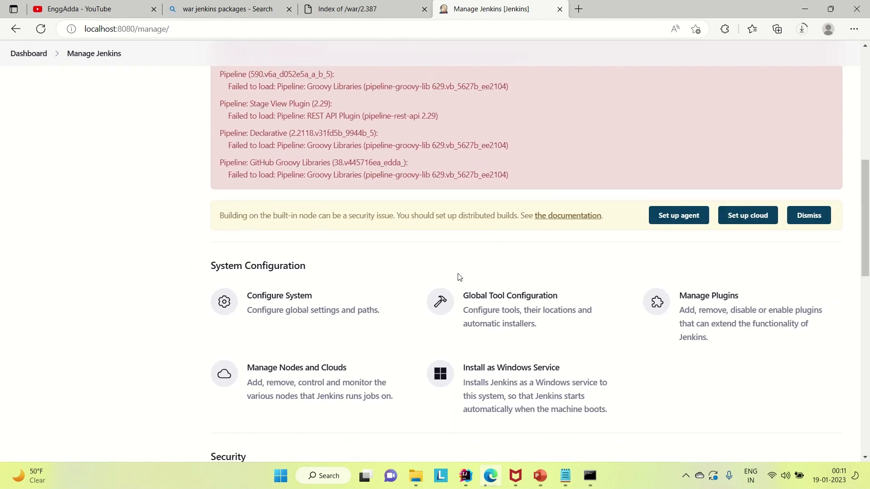
{"action": "left_click", "coordinate": [713, 297]}
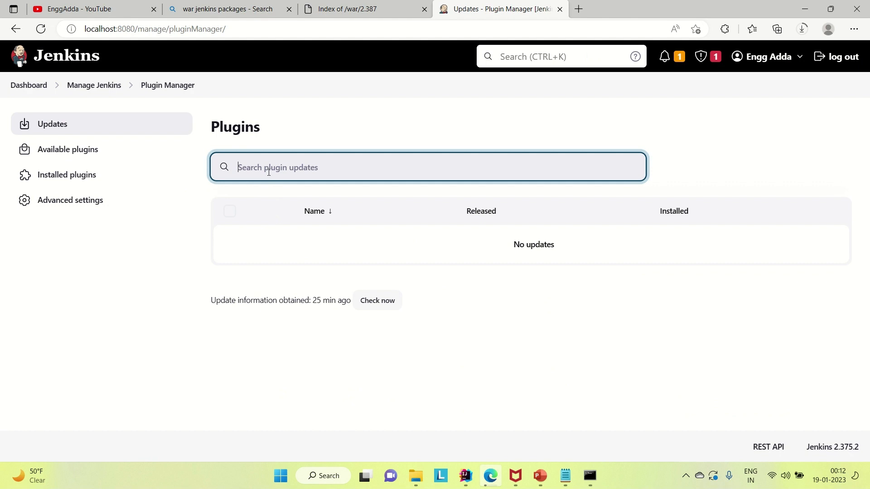
{"action": "left_click", "coordinate": [50, 156]}
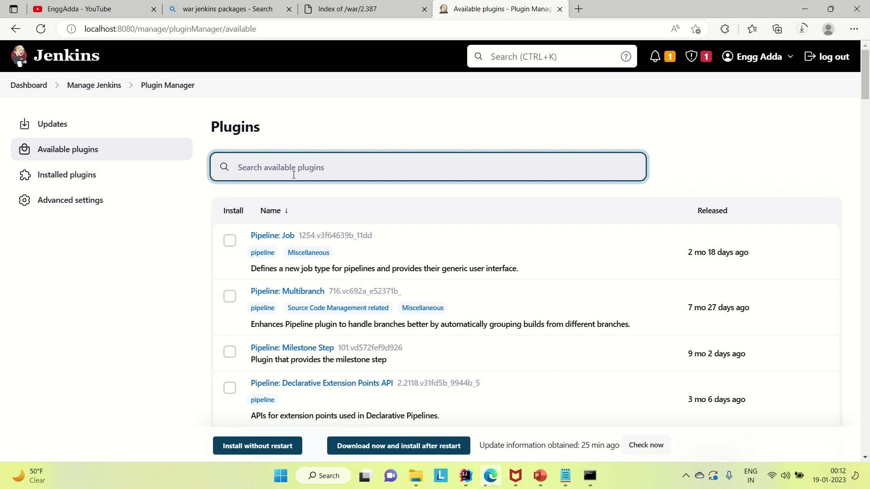
{"action": "type", "text": "git"}
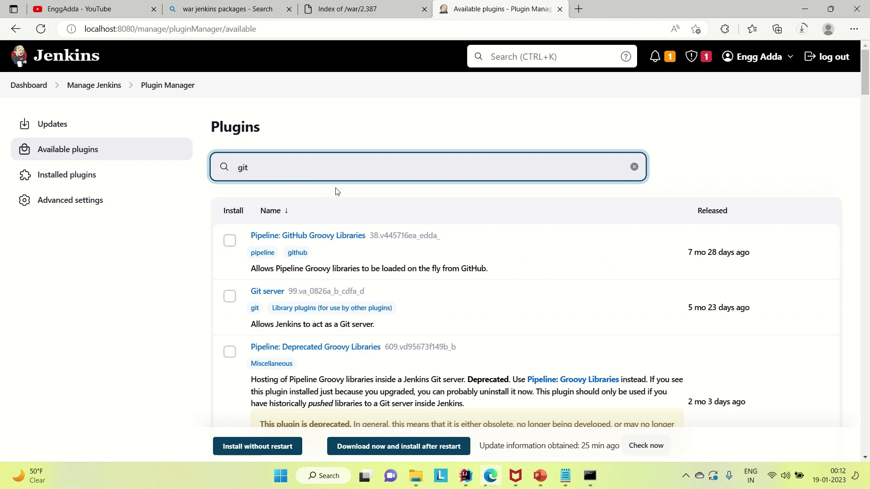
- Install Pipeline: GitHub Groovy Libraries, Git server and Pipeline: Deprecated Groovy Libraries without a restart
{"action": "left_click", "coordinate": [230, 241]}
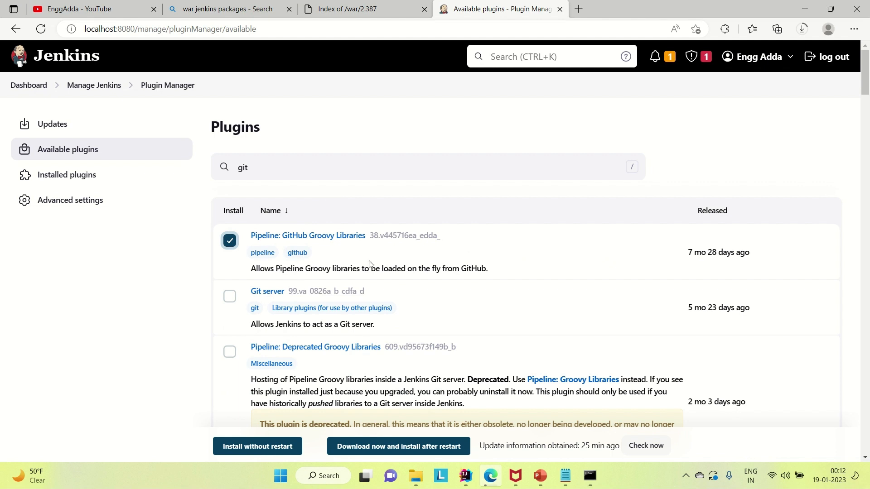
{"action": "scroll", "coordinate": [315, 259], "scroll_direction": "down", "scroll_amount": 1}
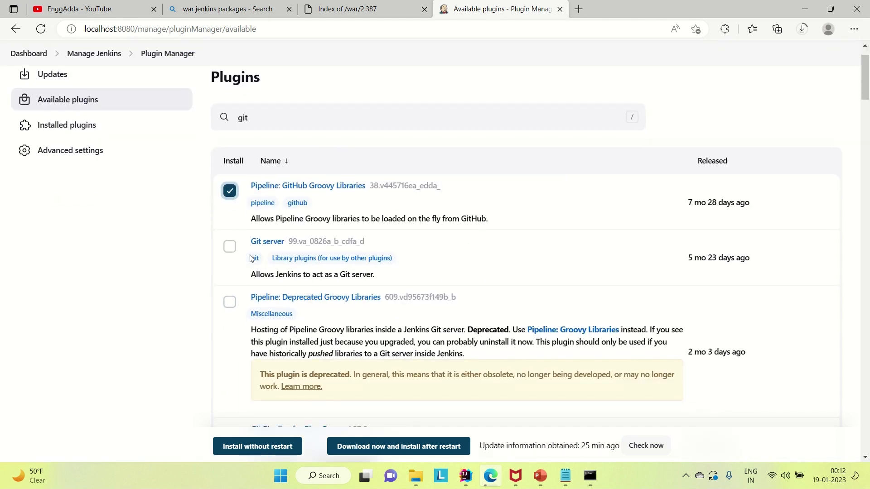
{"action": "left_click", "coordinate": [230, 246]}
{"action": "left_click", "coordinate": [228, 304]}
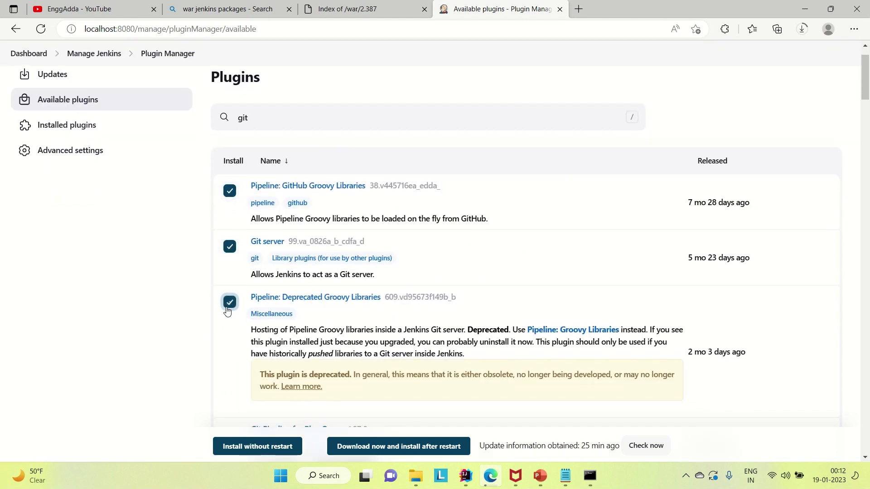
{"action": "left_click", "coordinate": [262, 454]}
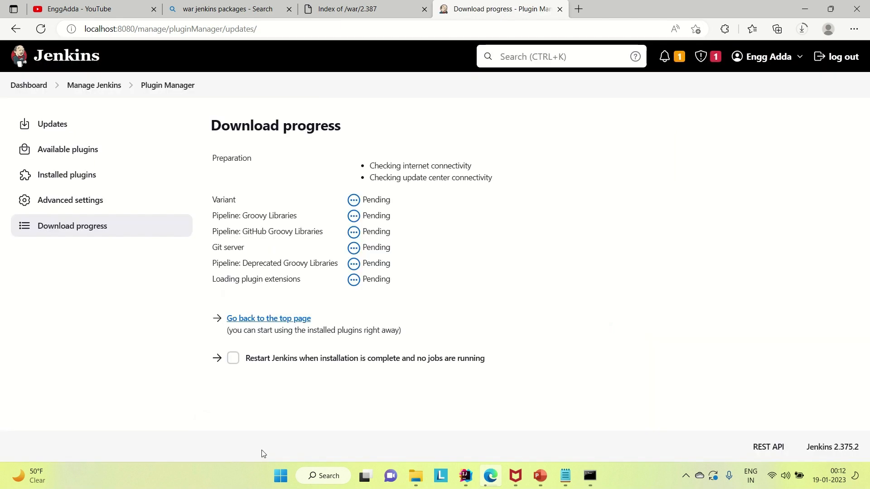